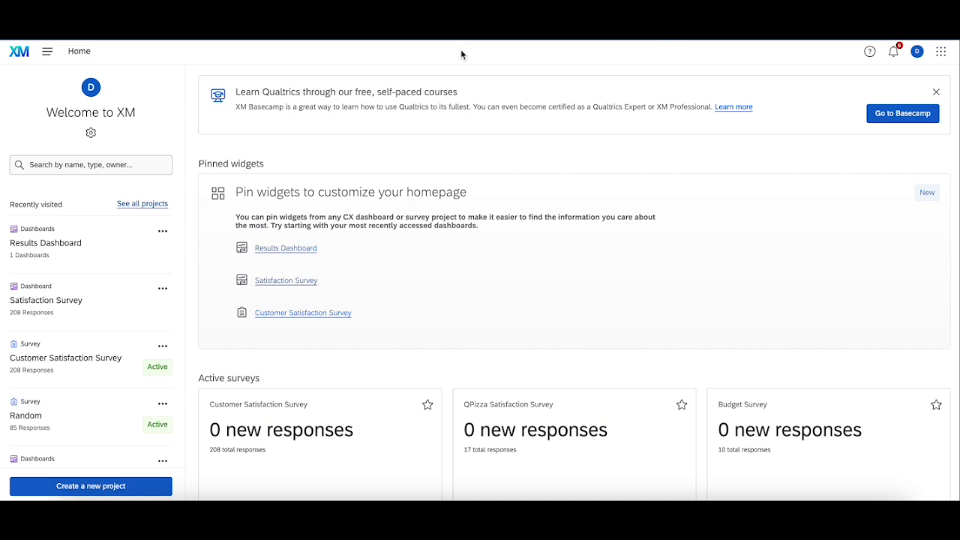
Step: Open the role management of the Results Dashboard project's user administration
{"action": "left_click", "coordinate": [64, 245]}
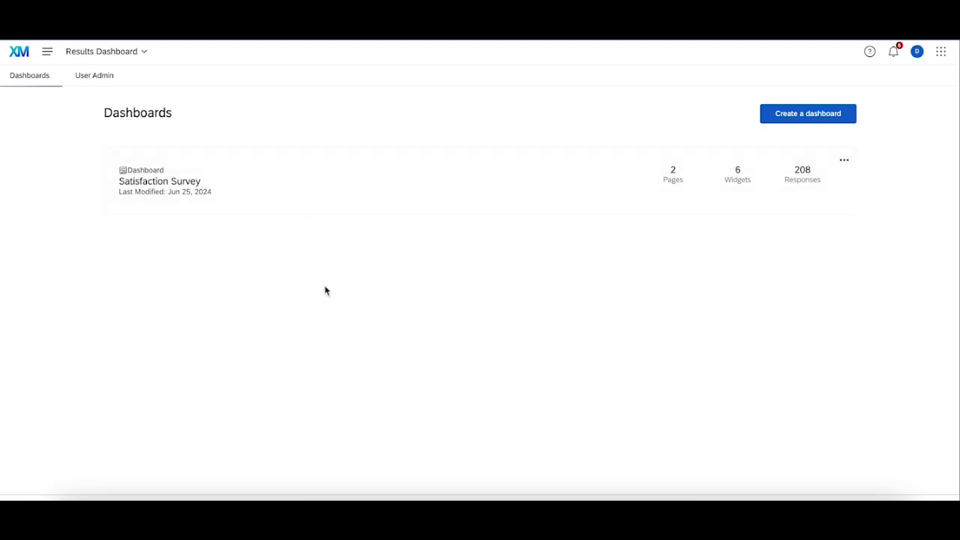
{"action": "left_click", "coordinate": [94, 89]}
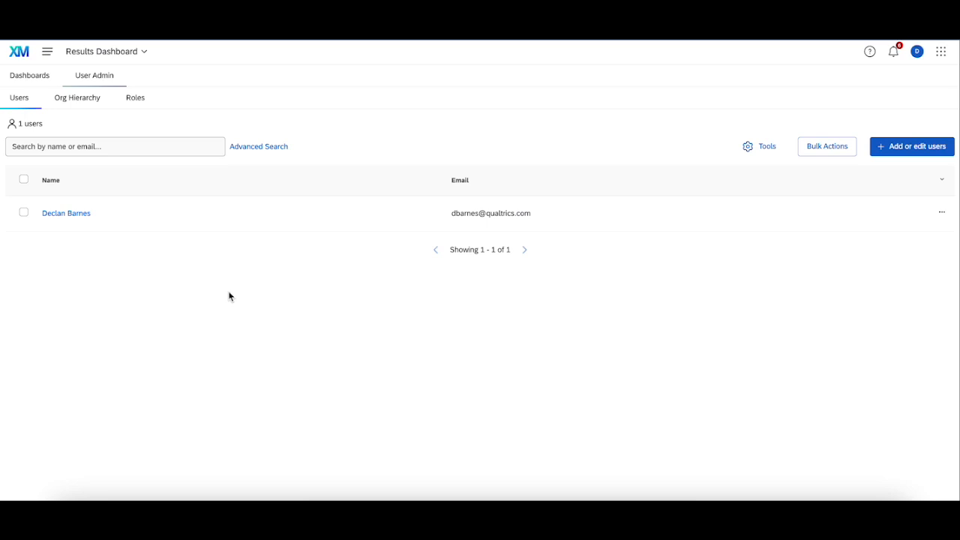
{"action": "left_click", "coordinate": [146, 102]}
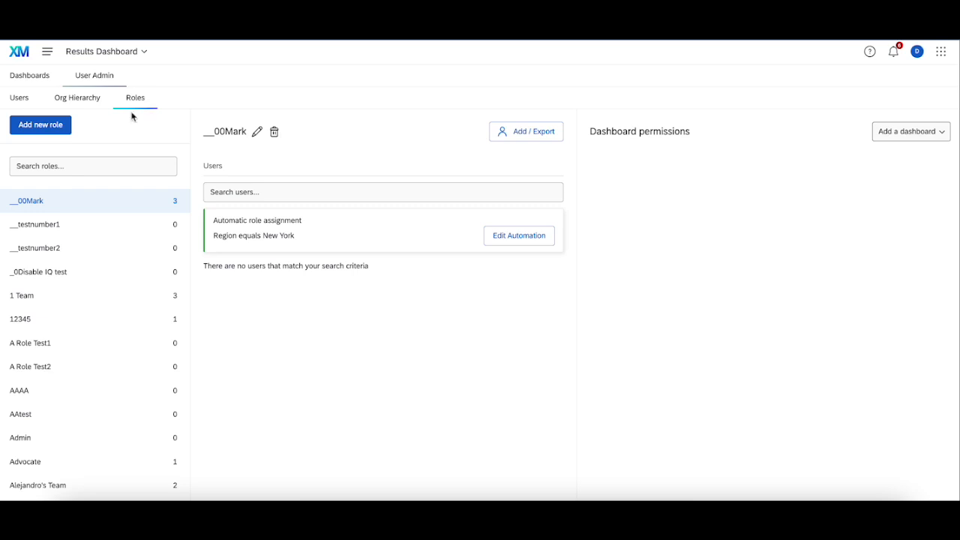
Step: Create a new role named Admin Test
{"action": "left_click", "coordinate": [36, 124]}
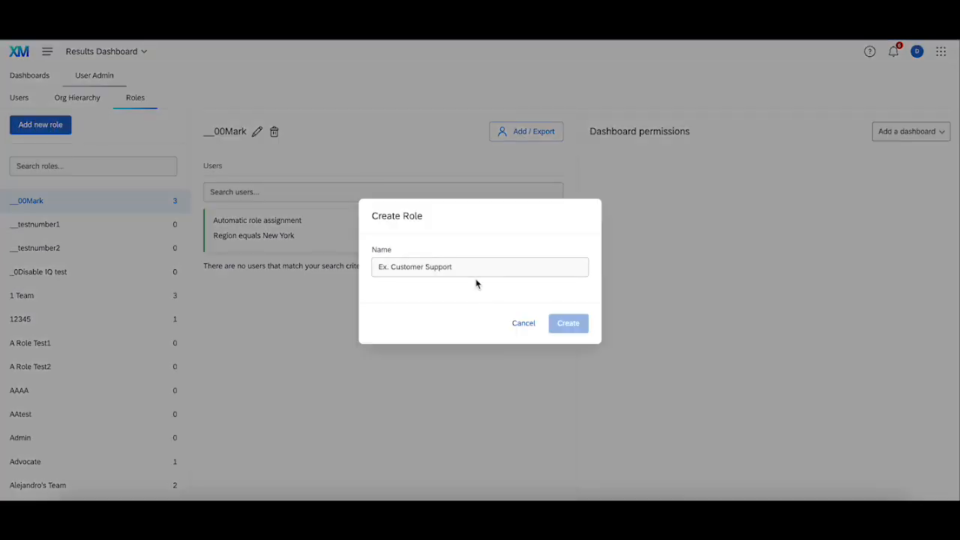
{"action": "left_click", "coordinate": [472, 268]}
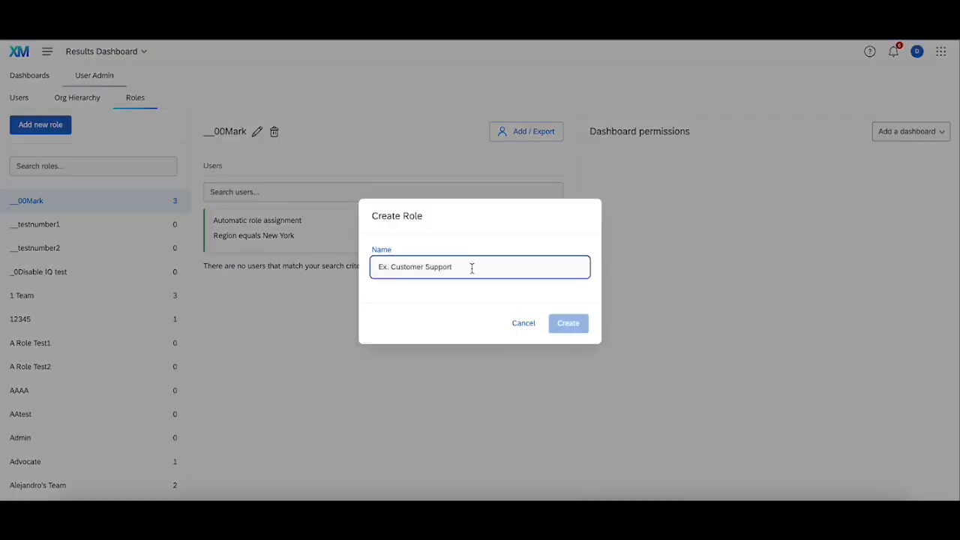
{"action": "type", "text": "Admin Test"}
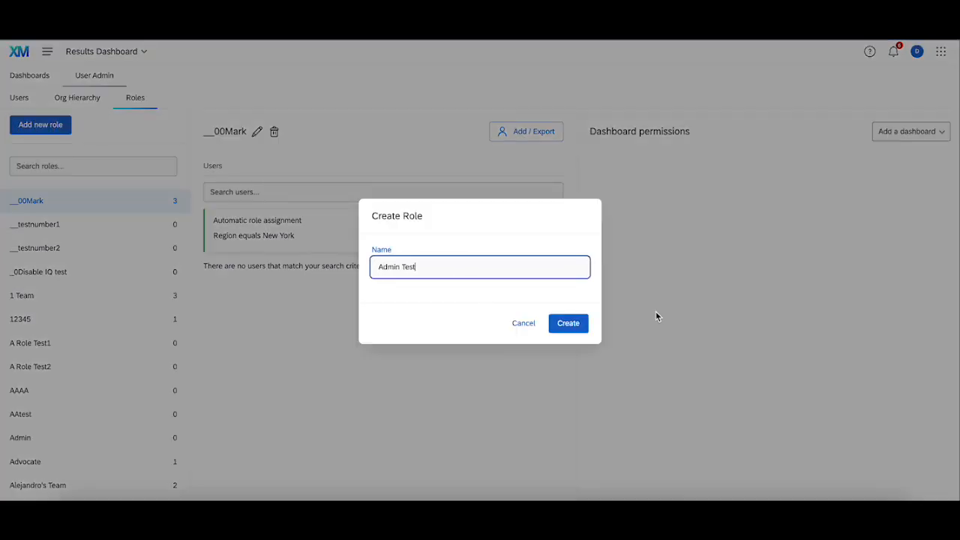
{"action": "left_click", "coordinate": [574, 324]}
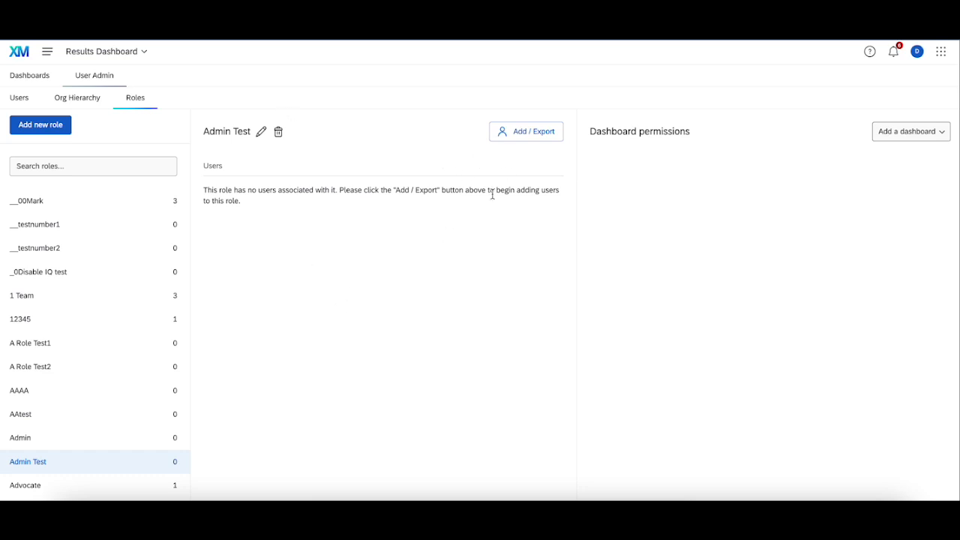
Step: Add the Satisfaction Survey dashboard to the Admin Test role's permissions and activate it
{"action": "left_click", "coordinate": [909, 134]}
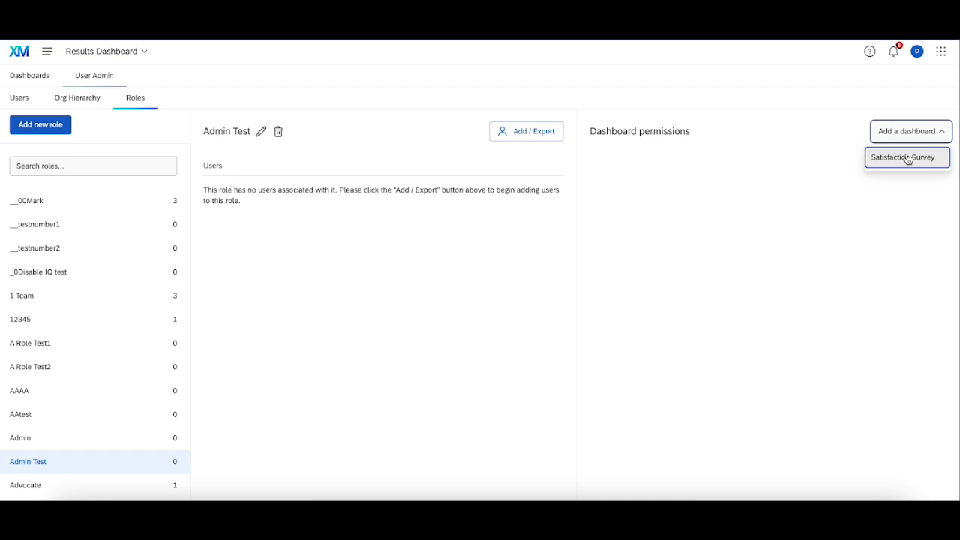
{"action": "left_click", "coordinate": [507, 127]}
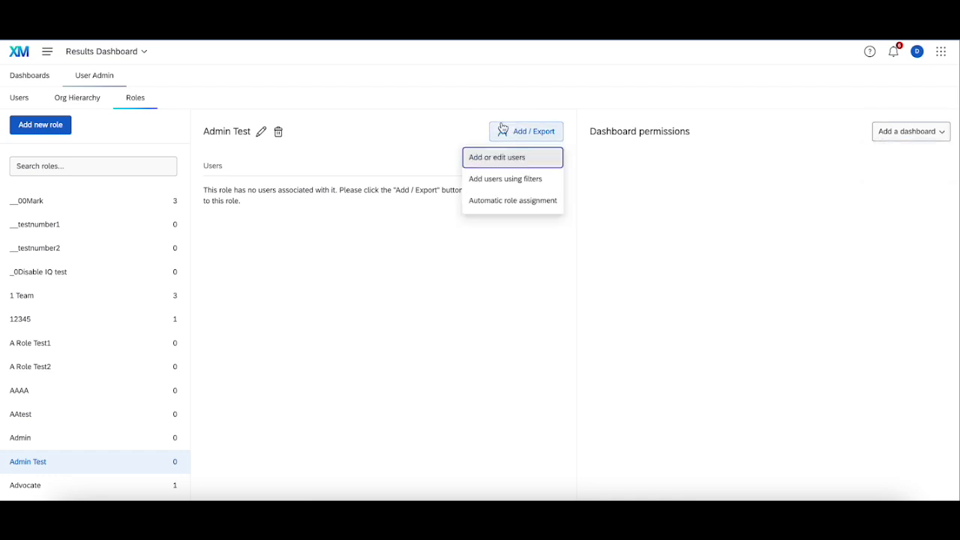
{"action": "left_click", "coordinate": [423, 161]}
{"action": "left_click", "coordinate": [923, 138]}
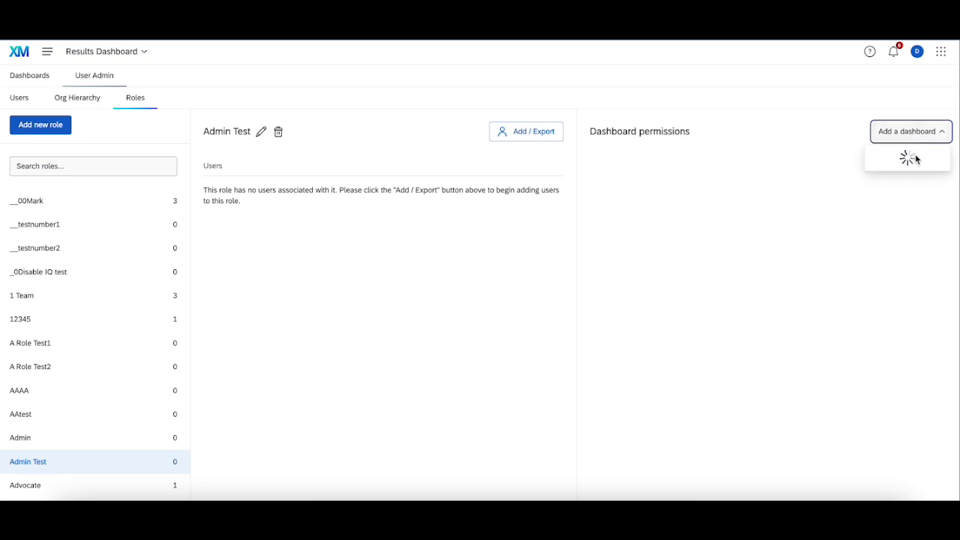
{"action": "left_click", "coordinate": [915, 163]}
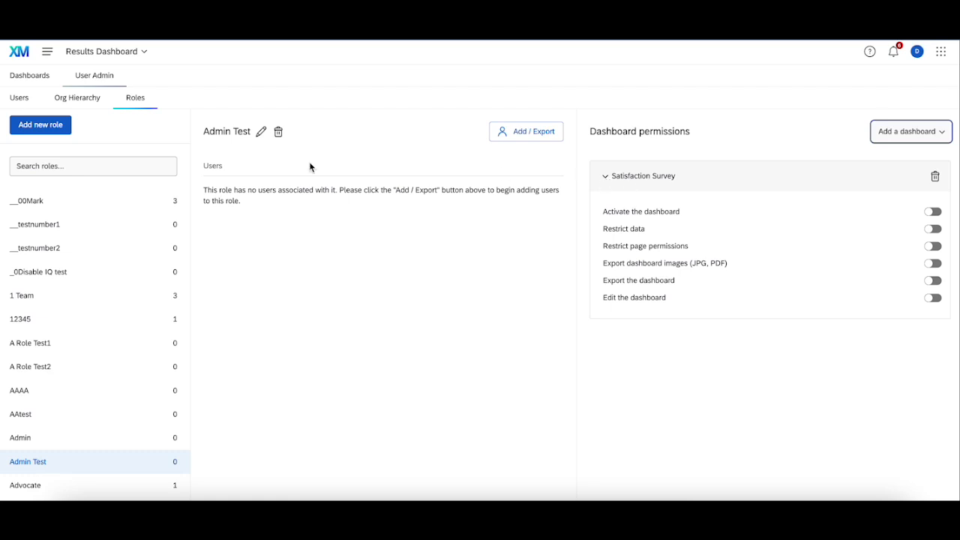
{"action": "left_click", "coordinate": [933, 211]}
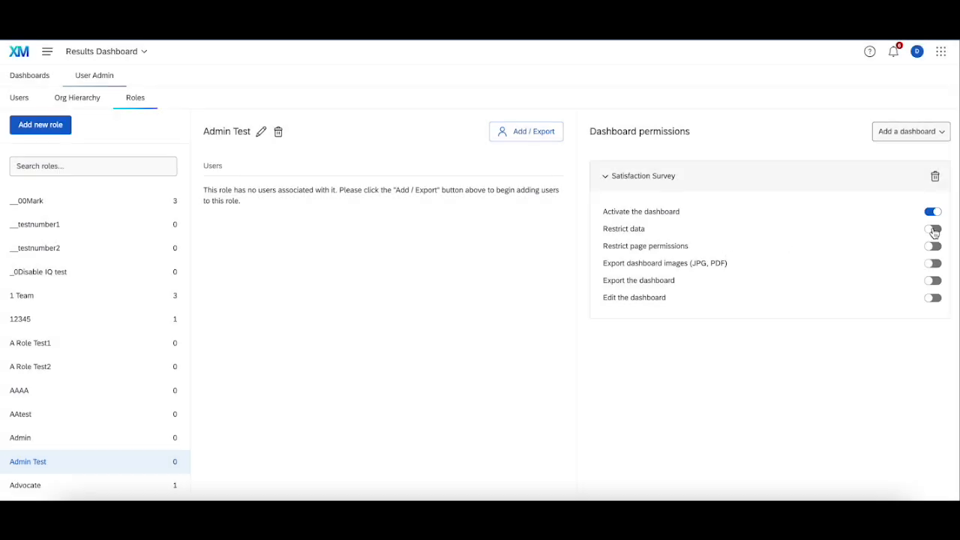
Step: Restrict the role's Satisfaction Survey data to records where the field Location is equal to YouTube
{"action": "left_click", "coordinate": [934, 231]}
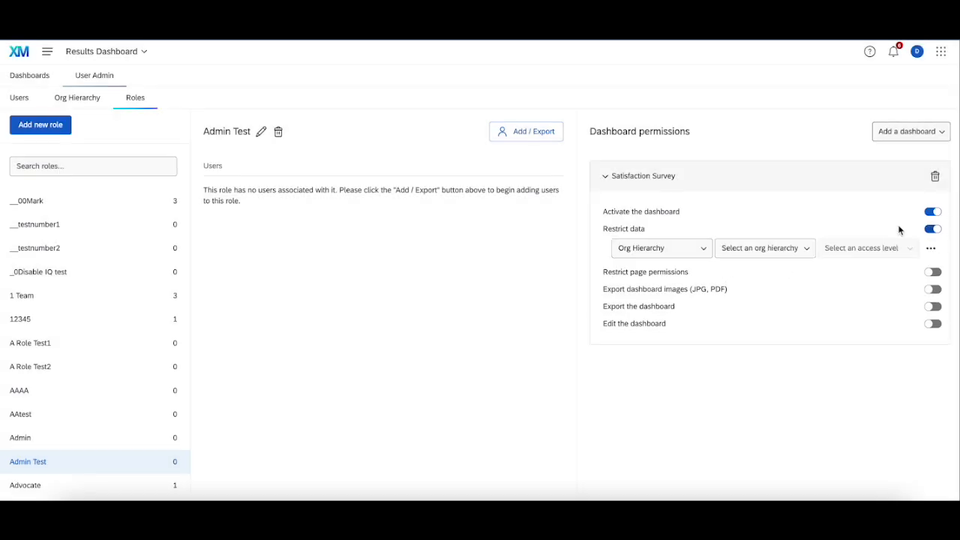
{"action": "left_click", "coordinate": [677, 248]}
{"action": "left_click", "coordinate": [643, 347]}
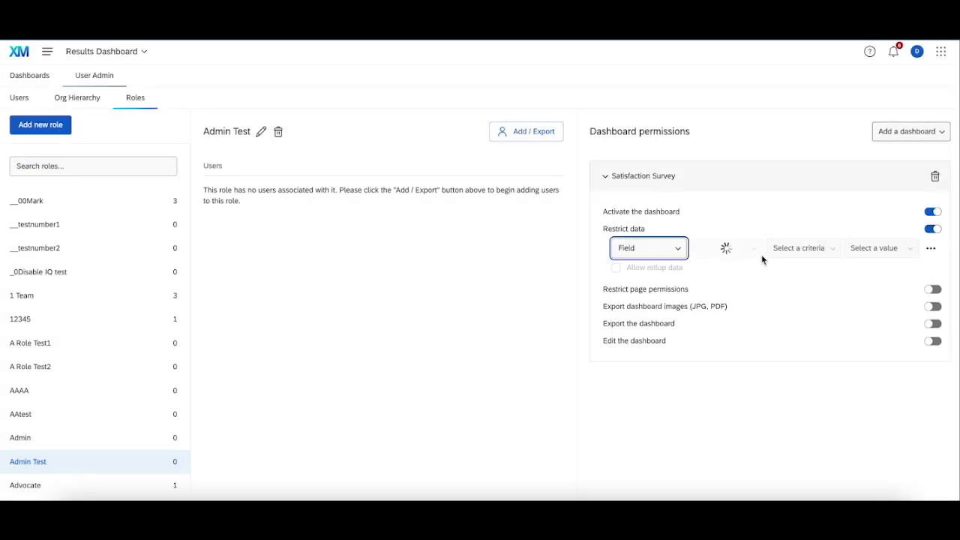
{"action": "left_click", "coordinate": [726, 249]}
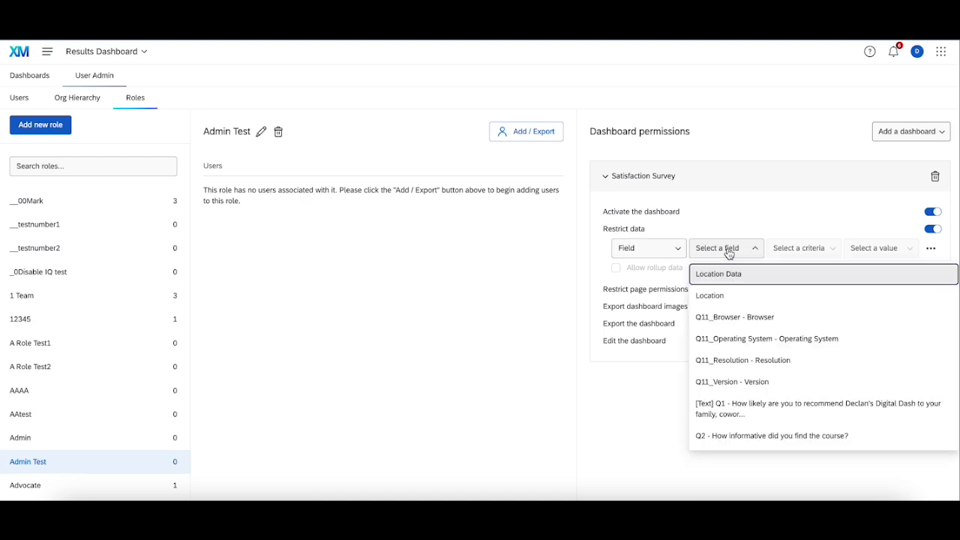
{"action": "left_click", "coordinate": [746, 297]}
{"action": "left_click", "coordinate": [799, 249]}
{"action": "left_click", "coordinate": [808, 275]}
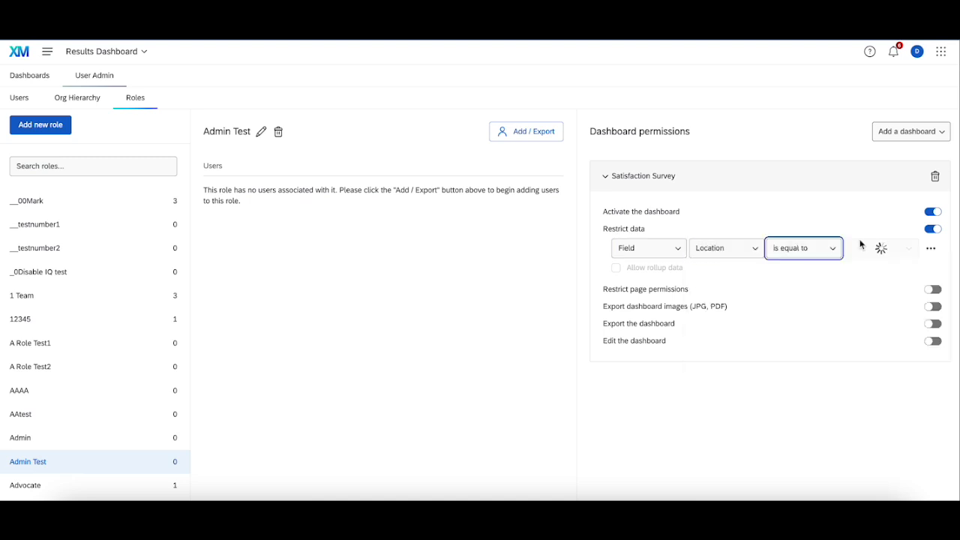
{"action": "left_click", "coordinate": [885, 248]}
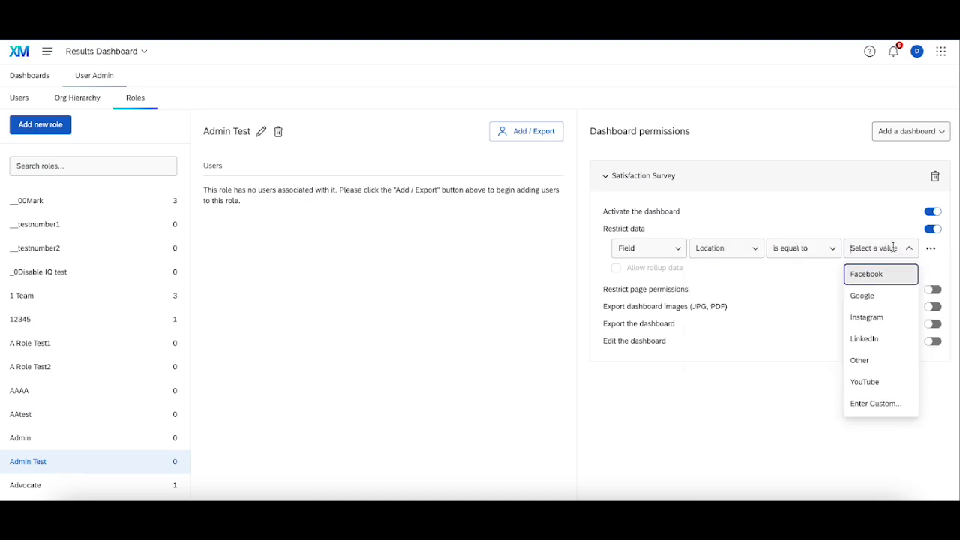
{"action": "left_click", "coordinate": [875, 382]}
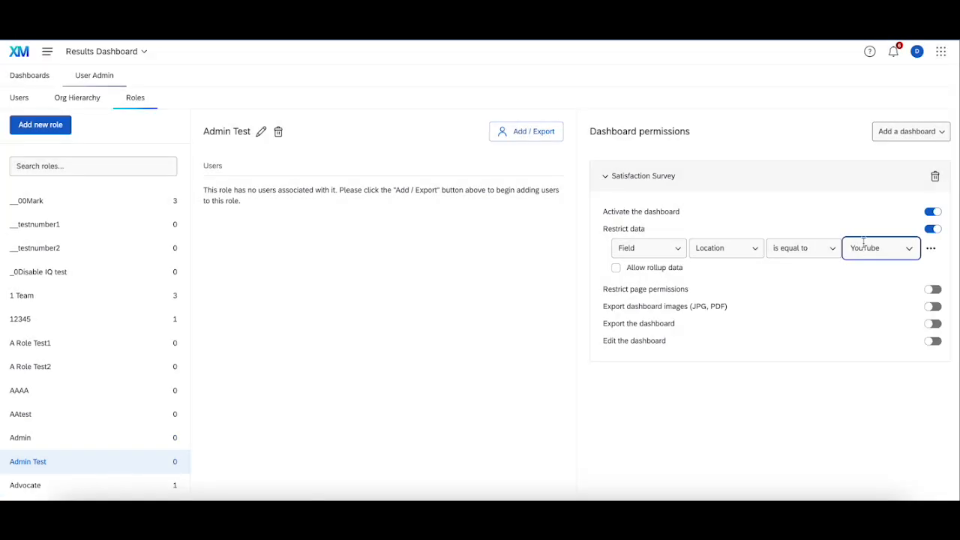
Step: Restrict the role's page access to Location Data and allow exporting dashboard images, exporting the dashboard and editing the dashboard
{"action": "left_click", "coordinate": [932, 289]}
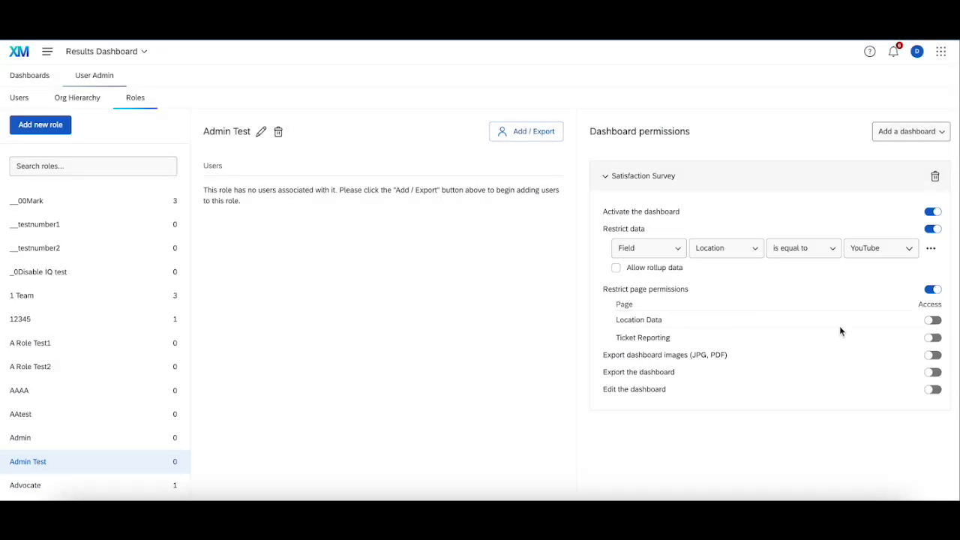
{"action": "left_click", "coordinate": [932, 321]}
{"action": "left_click", "coordinate": [933, 357]}
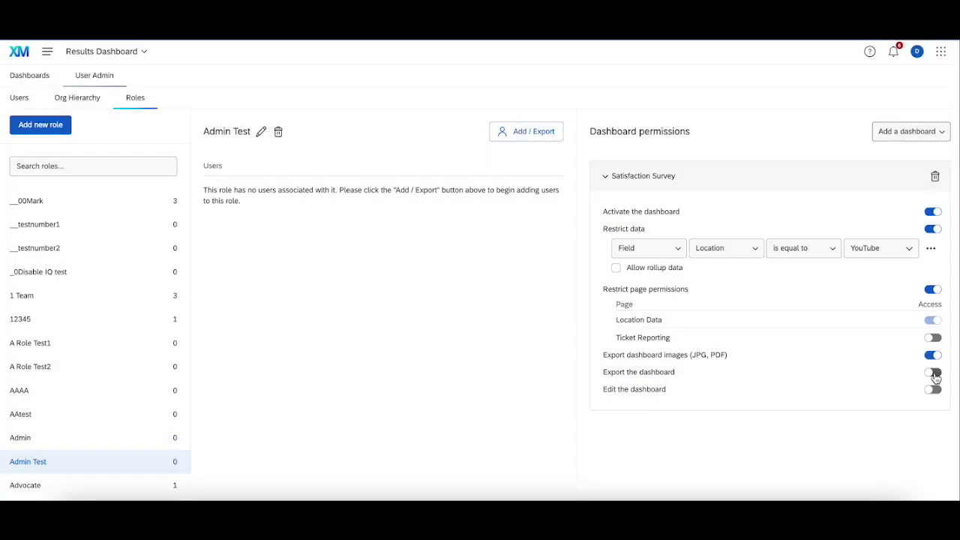
{"action": "left_click", "coordinate": [933, 373]}
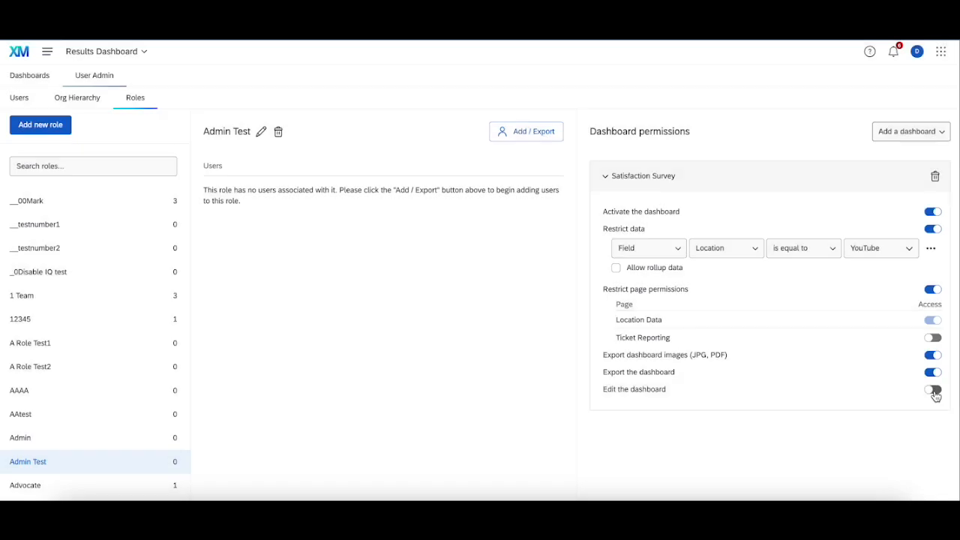
{"action": "left_click", "coordinate": [933, 391]}
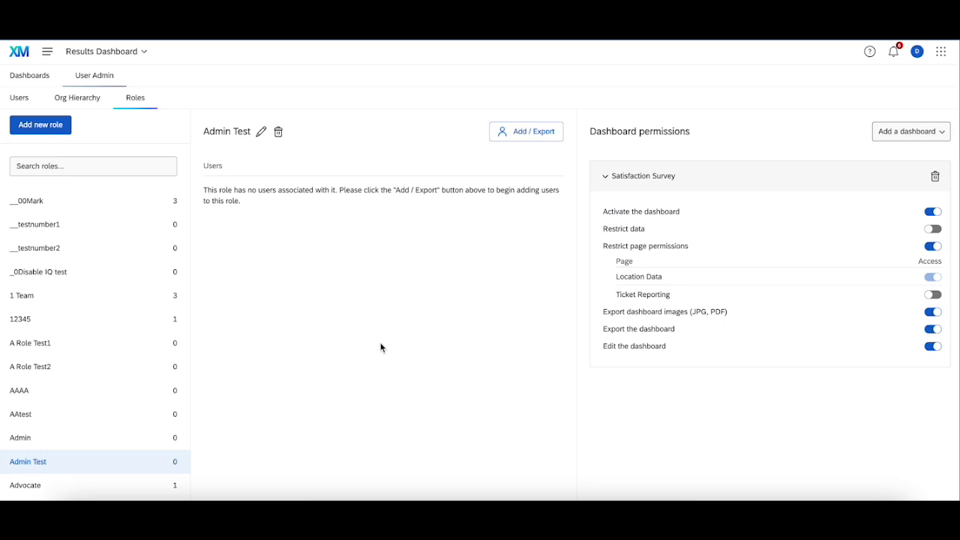
Step: Find a user by first name and add that user to the Admin Test role
{"action": "left_click", "coordinate": [526, 130]}
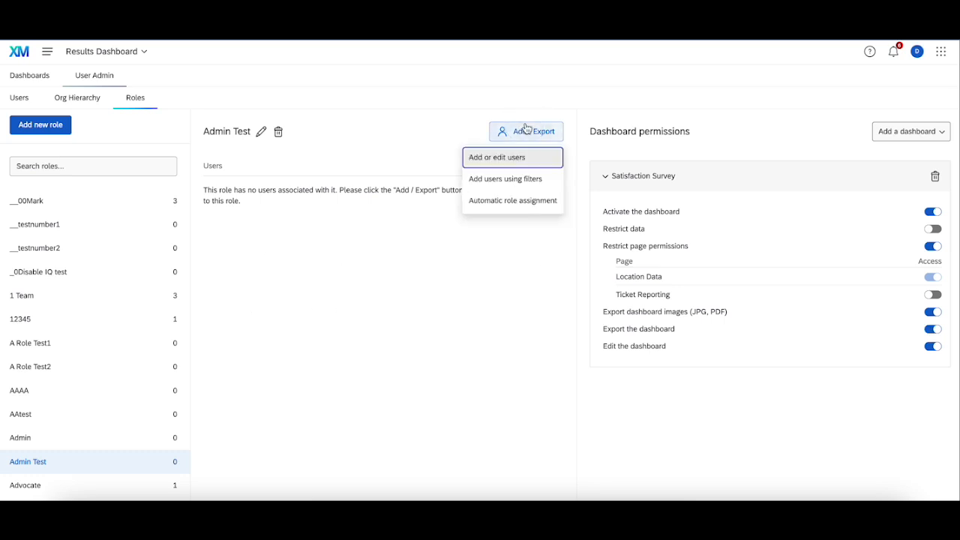
{"action": "left_click", "coordinate": [506, 157]}
{"action": "left_click", "coordinate": [395, 262]}
{"action": "type", "text": "declan"}
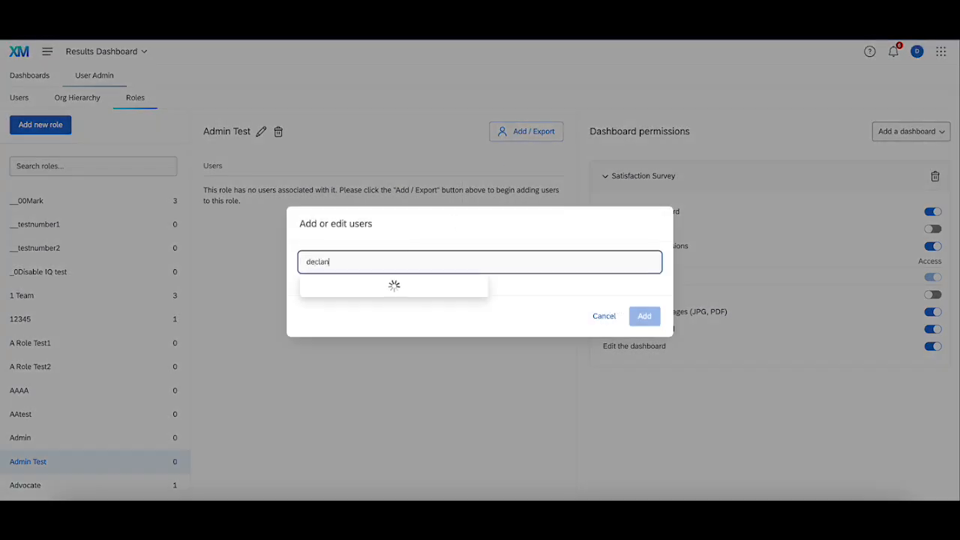
{"action": "left_click", "coordinate": [389, 295]}
{"action": "left_click", "coordinate": [643, 323]}
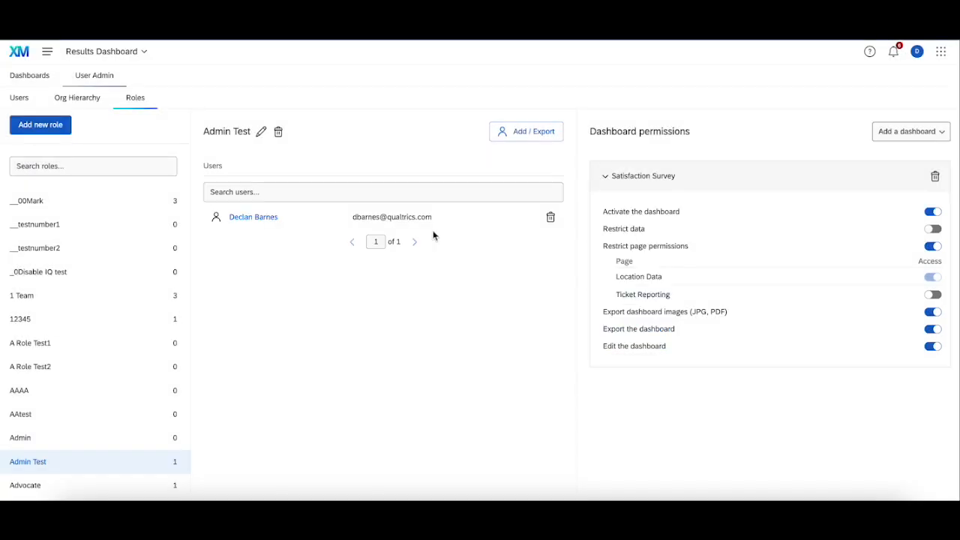
Step: Try out adding users by filter with the Access metadata field and the value Admin, and cancel without adding anyone
{"action": "left_click", "coordinate": [551, 133]}
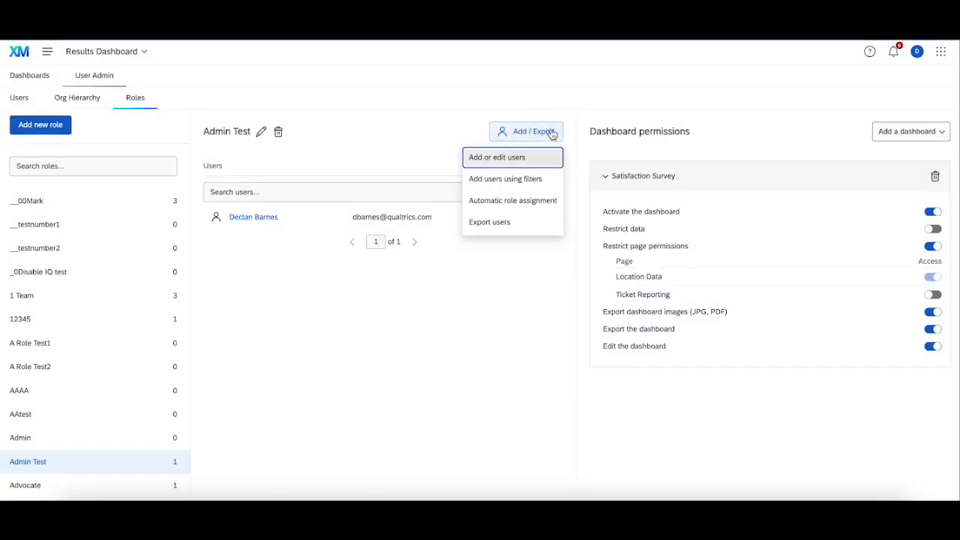
{"action": "left_click", "coordinate": [527, 180]}
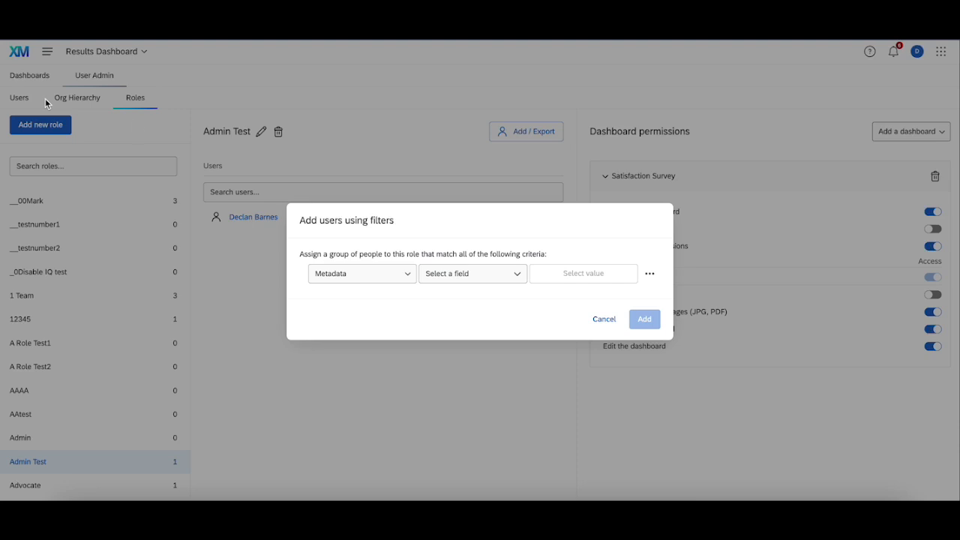
{"action": "left_click", "coordinate": [500, 274]}
{"action": "left_click", "coordinate": [562, 276]}
{"action": "left_click", "coordinate": [496, 275]}
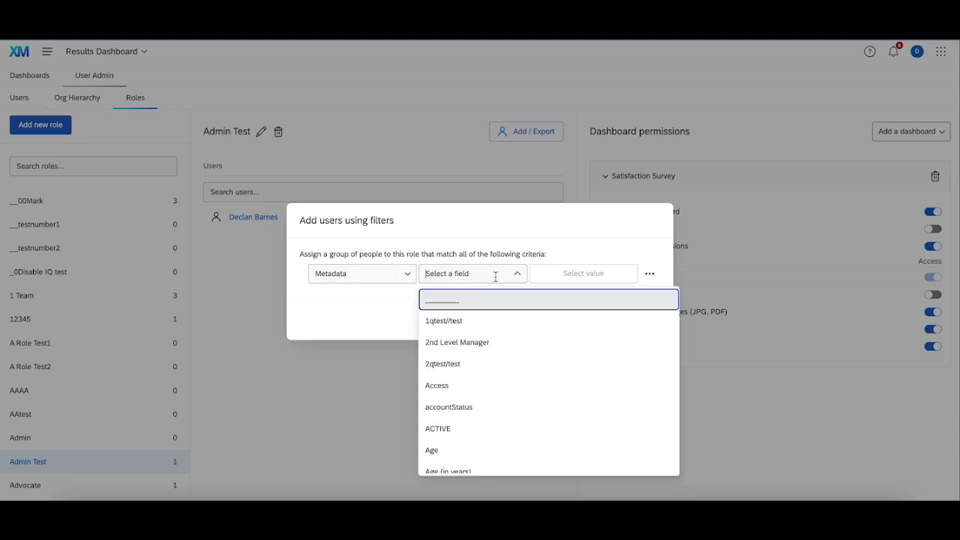
{"action": "left_click", "coordinate": [481, 384]}
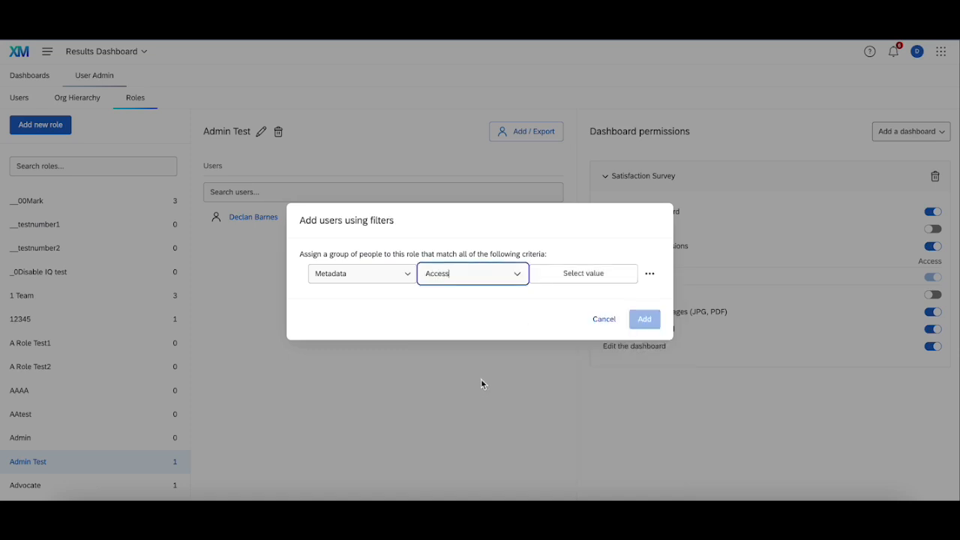
{"action": "left_click", "coordinate": [600, 271]}
{"action": "left_click", "coordinate": [483, 143]}
{"action": "type", "text": "Admin"}
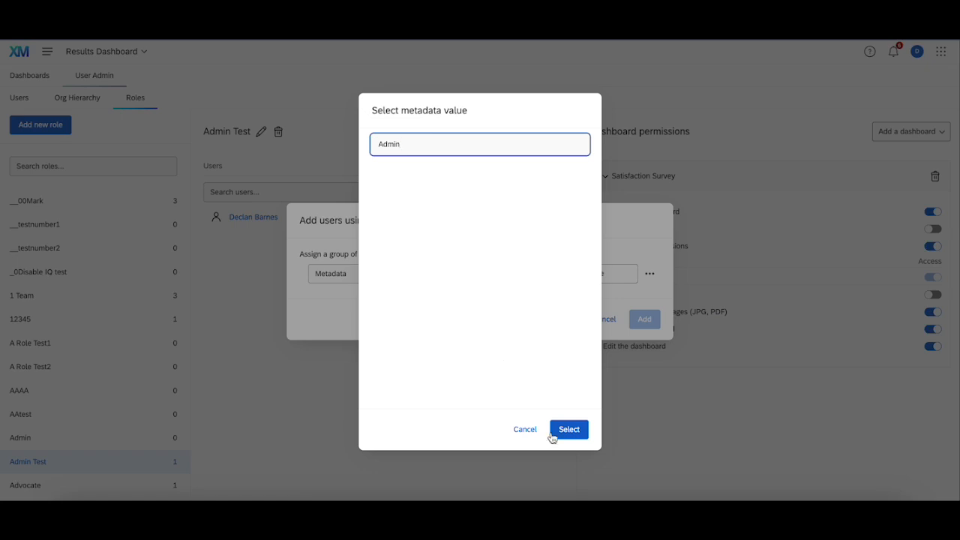
{"action": "left_click", "coordinate": [524, 429]}
{"action": "left_click", "coordinate": [607, 318]}
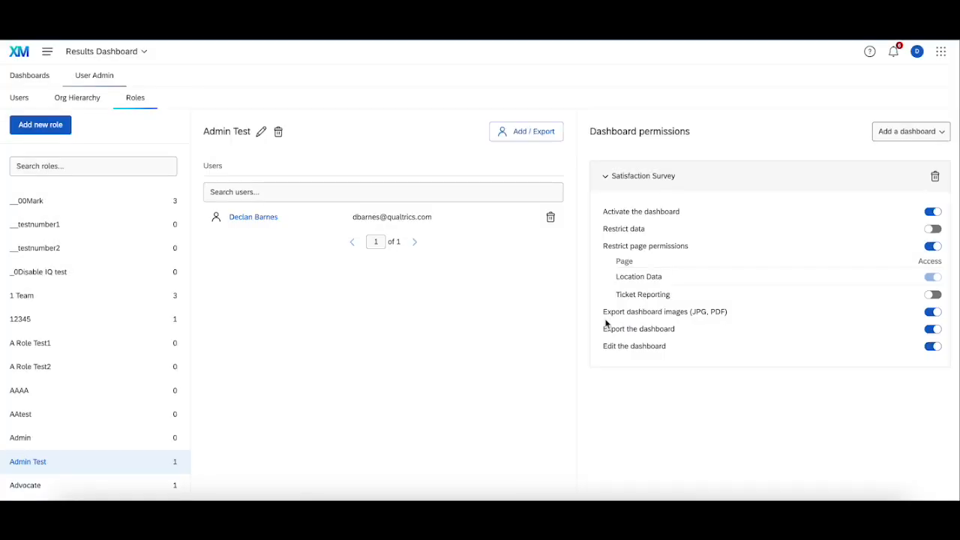
Step: Try an automatic role assignment for Admin Test where the metadata field Access equals the custom value Admin, and close it without saving
{"action": "left_click", "coordinate": [525, 133]}
{"action": "left_click", "coordinate": [514, 199]}
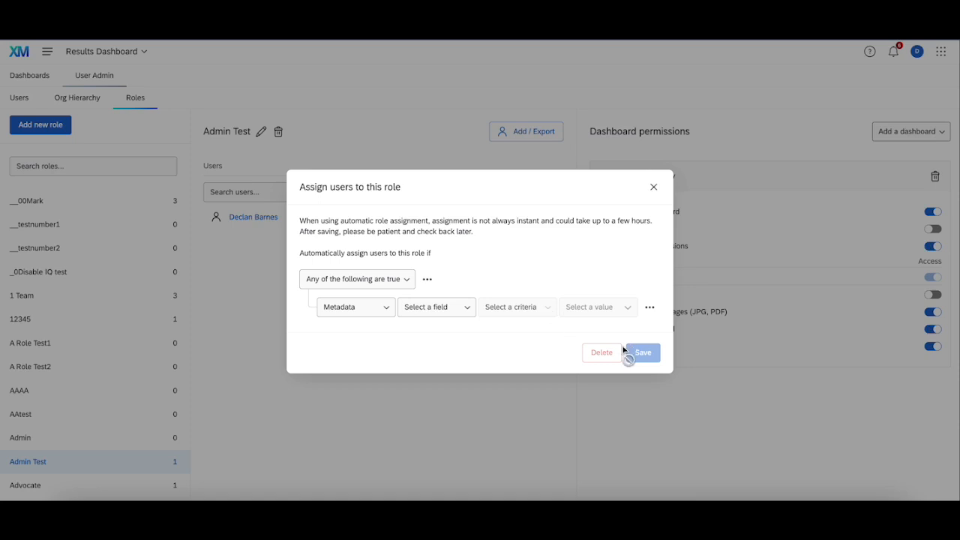
{"action": "left_click", "coordinate": [427, 307]}
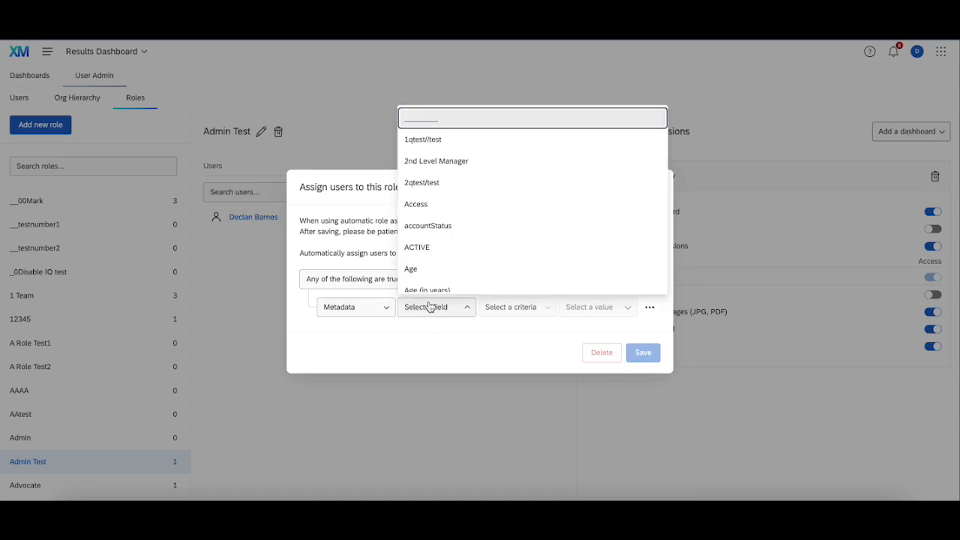
{"action": "left_click", "coordinate": [441, 205]}
{"action": "left_click", "coordinate": [510, 307]}
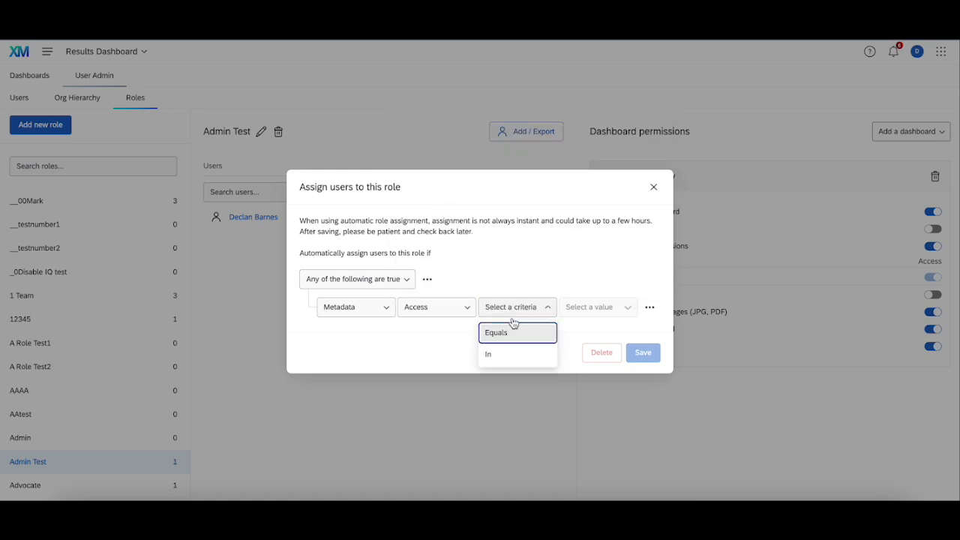
{"action": "left_click", "coordinate": [521, 334]}
{"action": "left_click", "coordinate": [593, 312]}
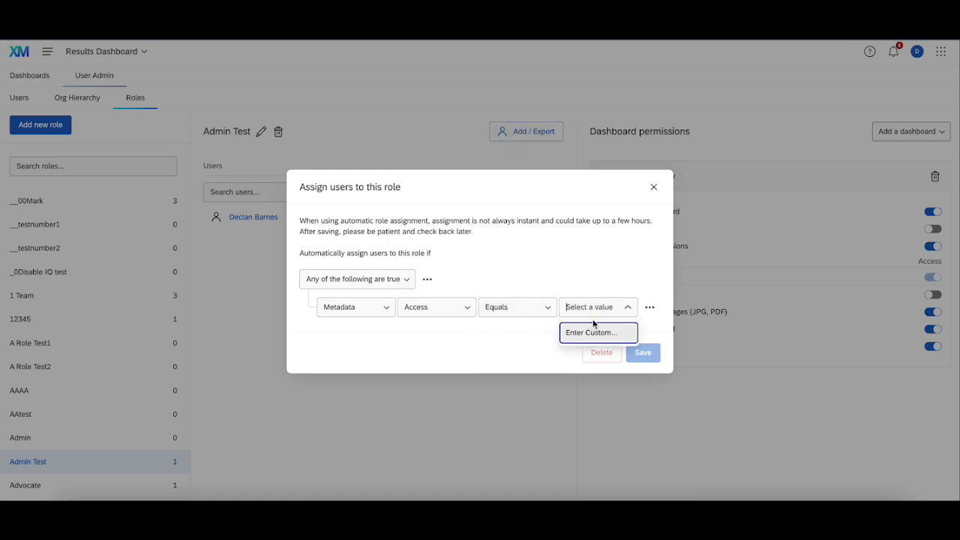
{"action": "left_click", "coordinate": [592, 332]}
{"action": "left_click", "coordinate": [367, 324]}
{"action": "type", "text": "Admin"}
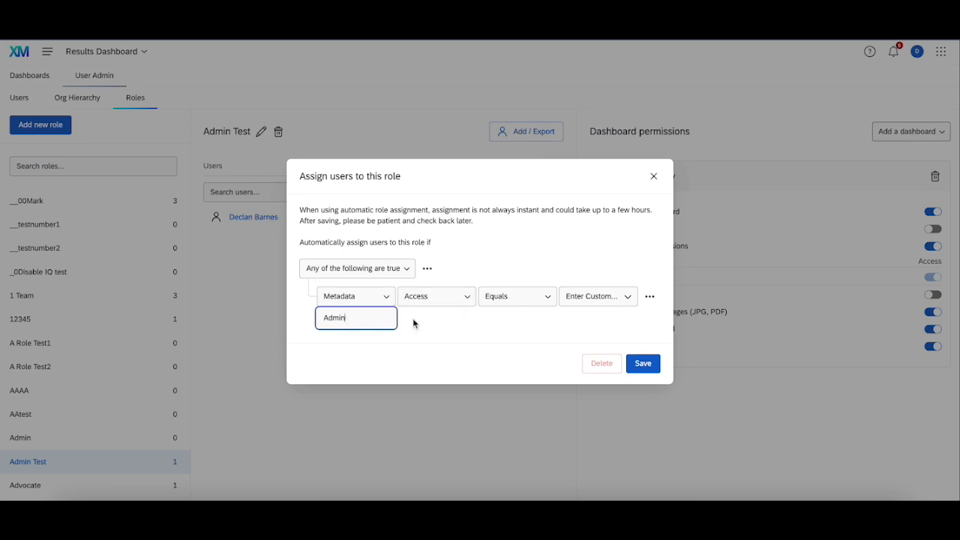
{"action": "left_click", "coordinate": [653, 176]}
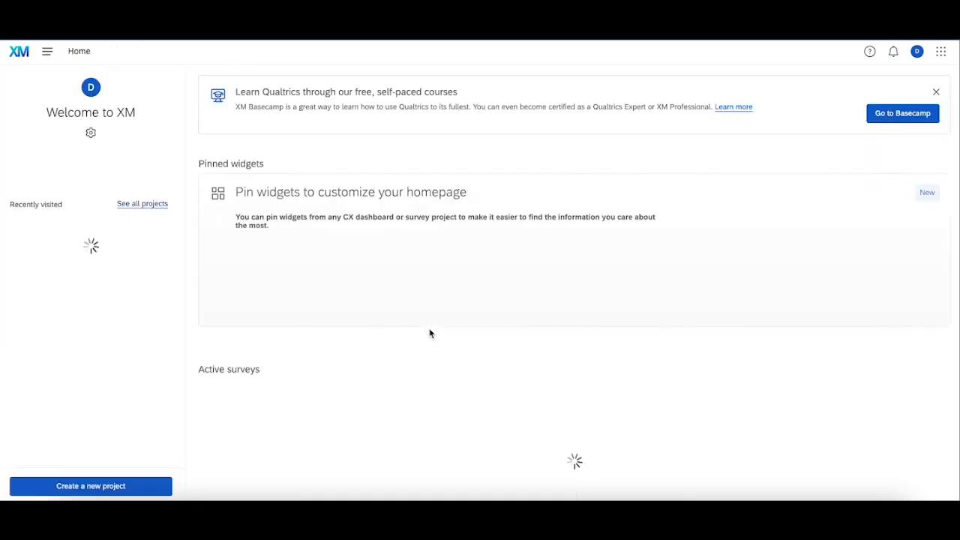
Step: Reopen the roles of the Results Dashboard project, search for Admin and open the Admin Test role
{"action": "left_click", "coordinate": [74, 252]}
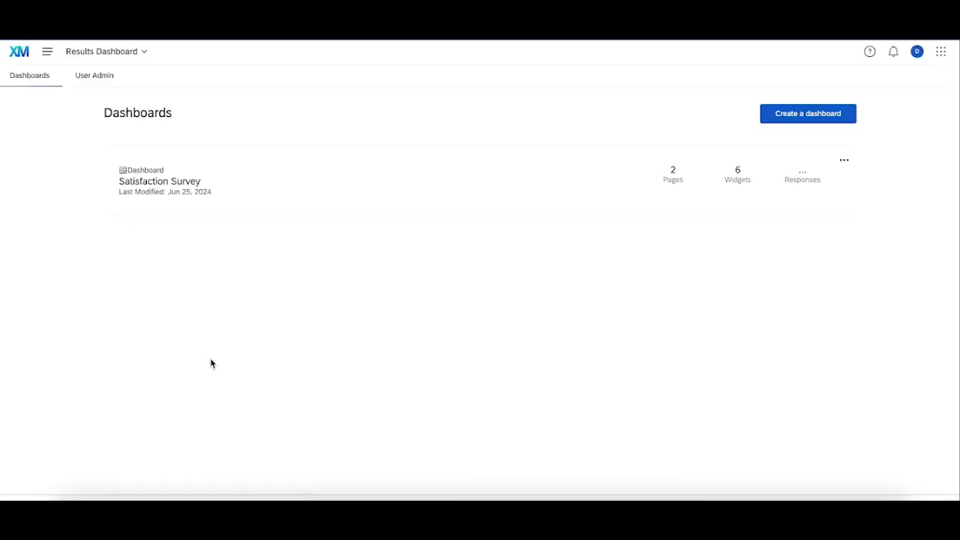
{"action": "left_click", "coordinate": [107, 81]}
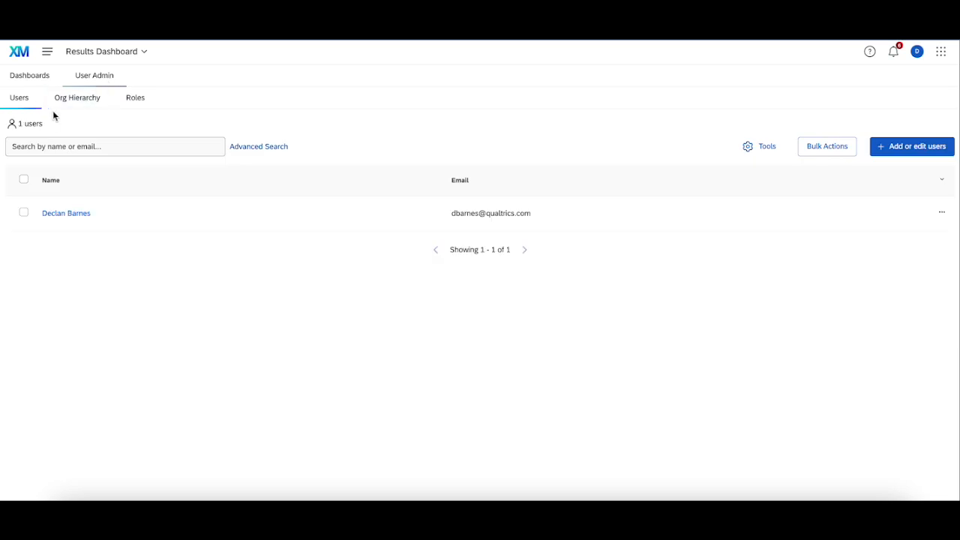
{"action": "left_click", "coordinate": [128, 107]}
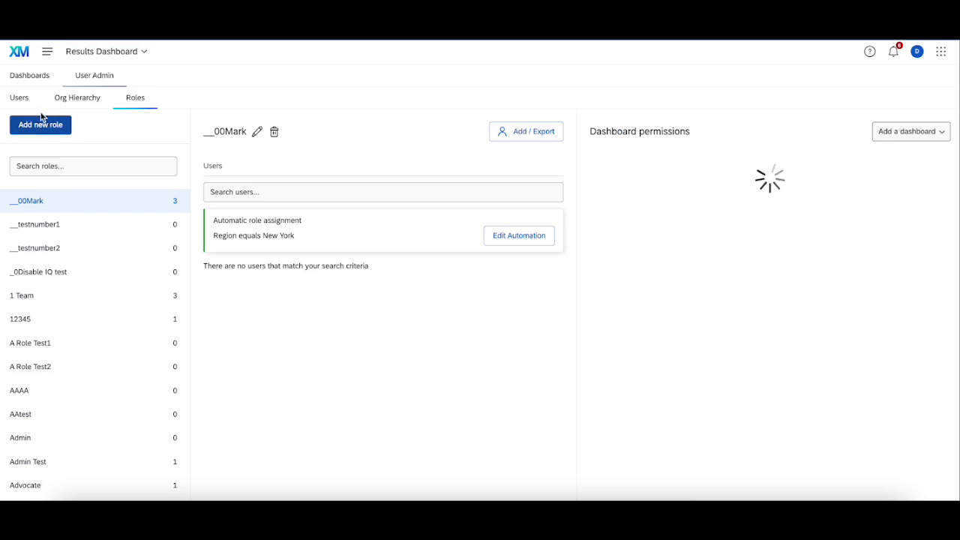
{"action": "left_click", "coordinate": [113, 169]}
{"action": "type", "text": "Admin"}
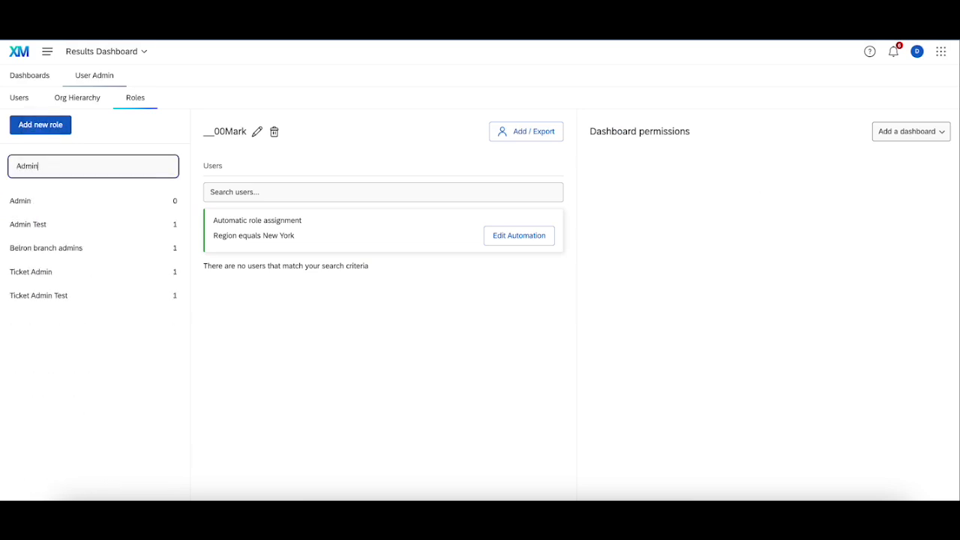
{"action": "left_click", "coordinate": [103, 226]}
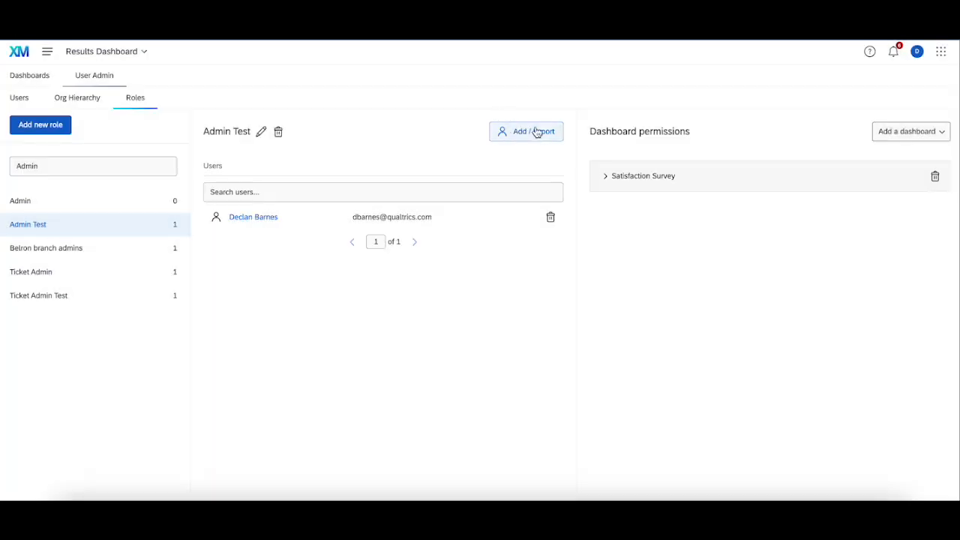
Step: Review the options for adding users to the Admin Test role and expand its Satisfaction Survey dashboard permissions
{"action": "left_click", "coordinate": [537, 132]}
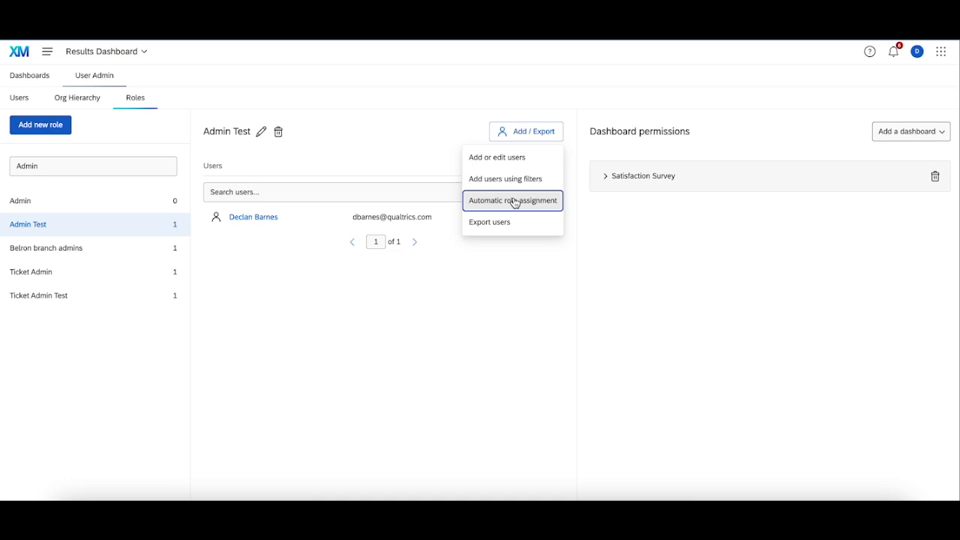
{"action": "left_click", "coordinate": [672, 243]}
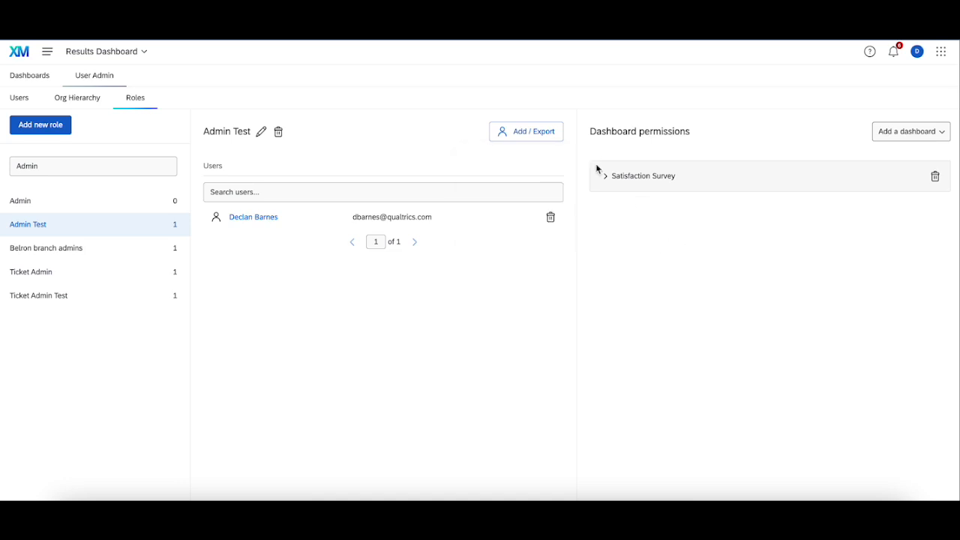
{"action": "left_click", "coordinate": [605, 178]}
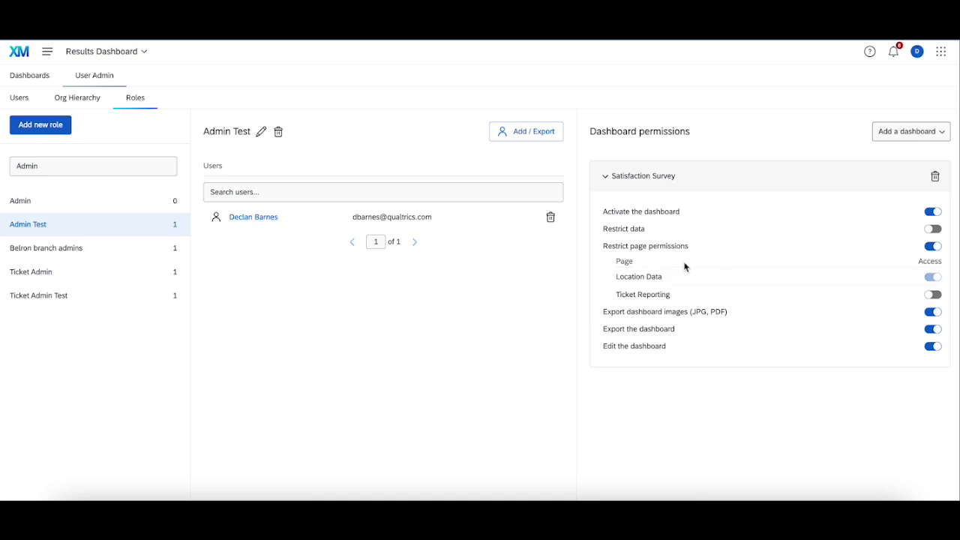